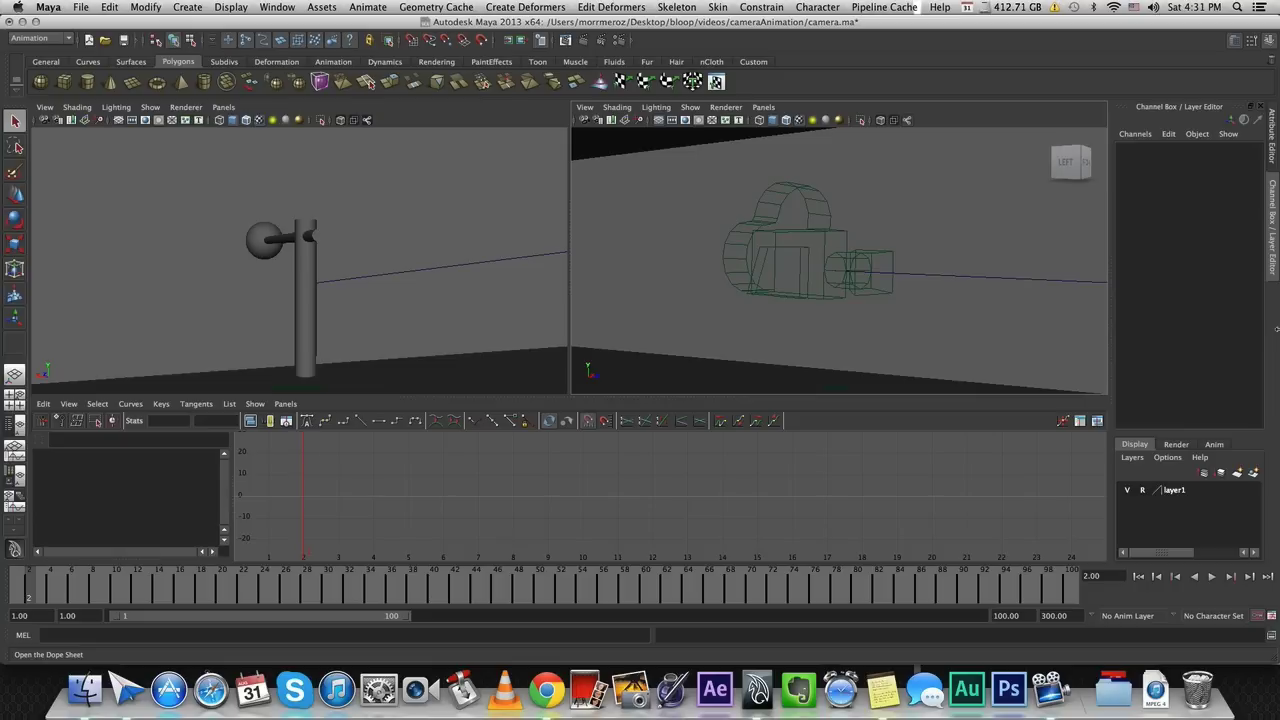
Step: Play the lamp animation, stop at frame 76, and make the viewports taller than the Graph Editor
{"action": "left_click", "coordinate": [1222, 576]}
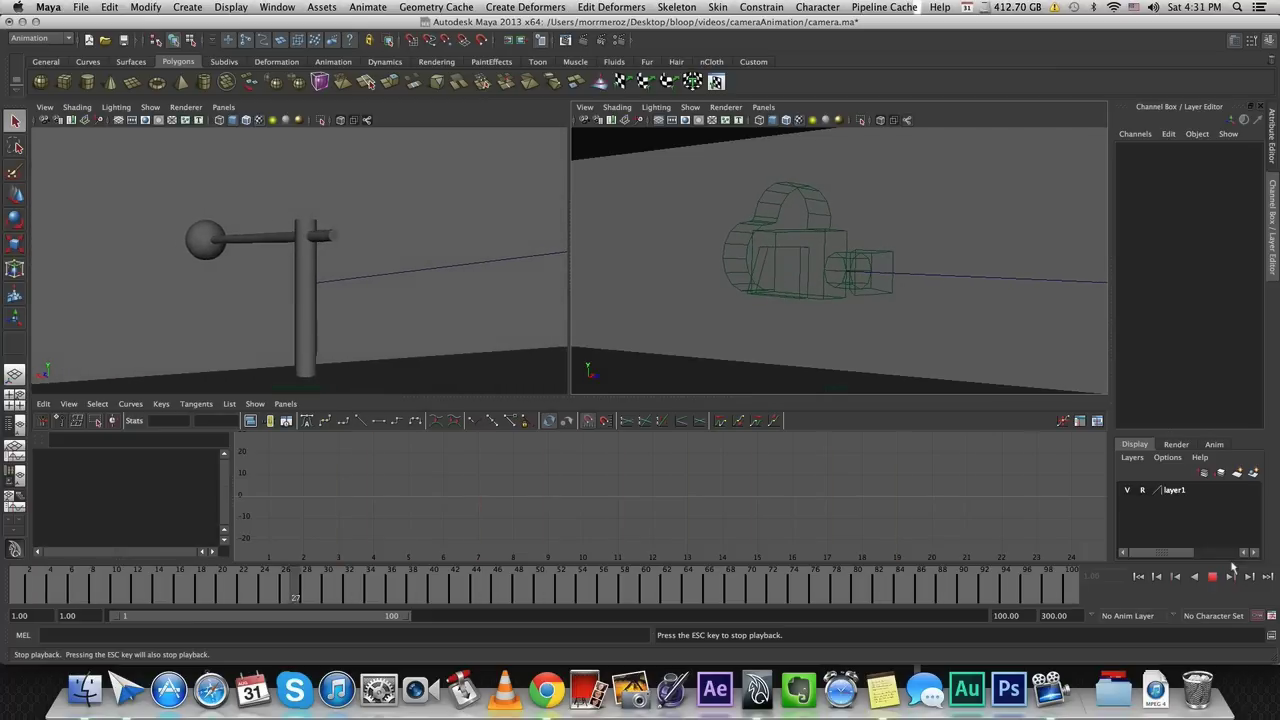
{"action": "left_click", "coordinate": [1214, 576]}
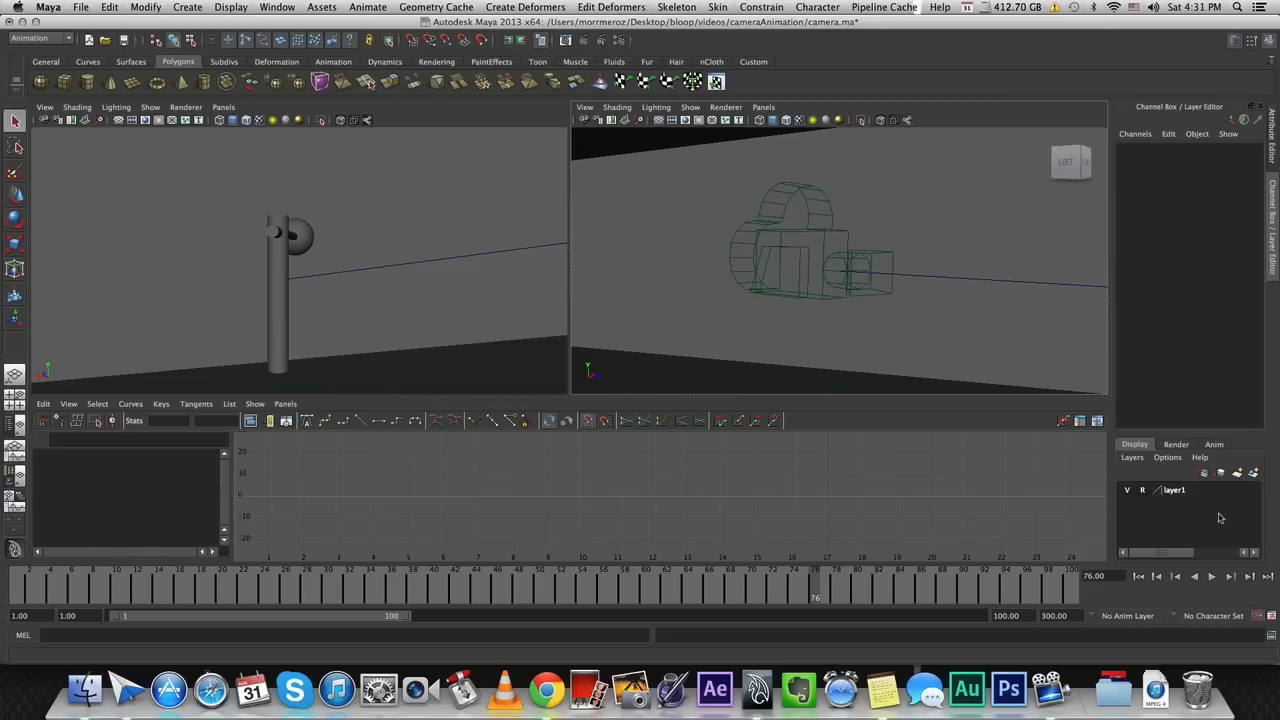
{"action": "left_click_drag", "start_coordinate": [548, 397], "coordinate": [548, 498]}
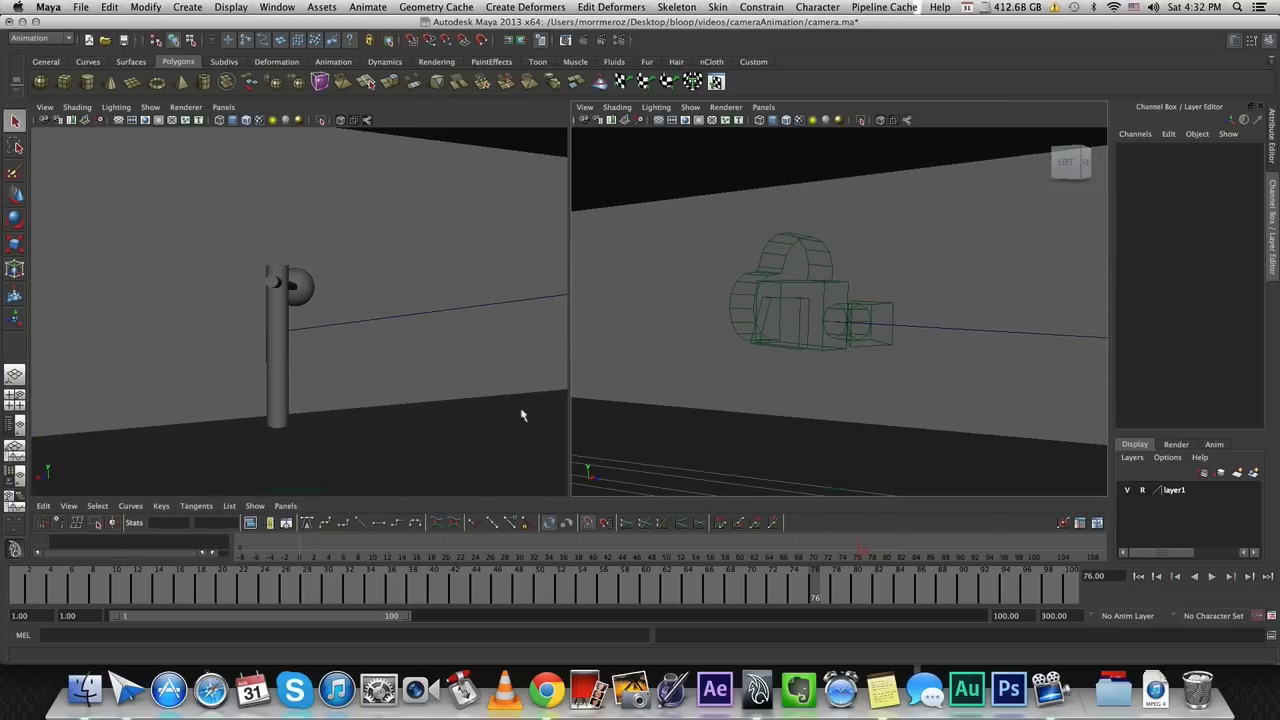
Step: Set the left view to look through the reactionCamera
{"action": "left_click", "coordinate": [226, 108]}
{"action": "mouse_move", "coordinate": [240, 122]}
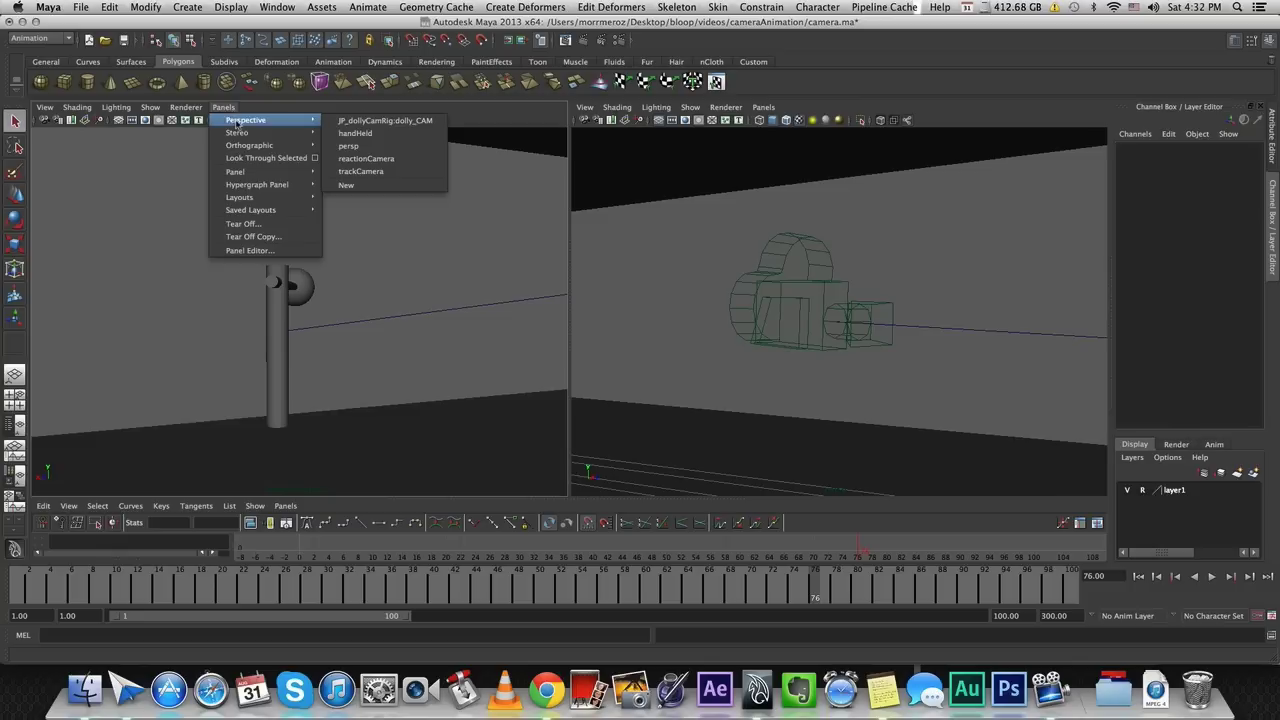
{"action": "left_click", "coordinate": [388, 171]}
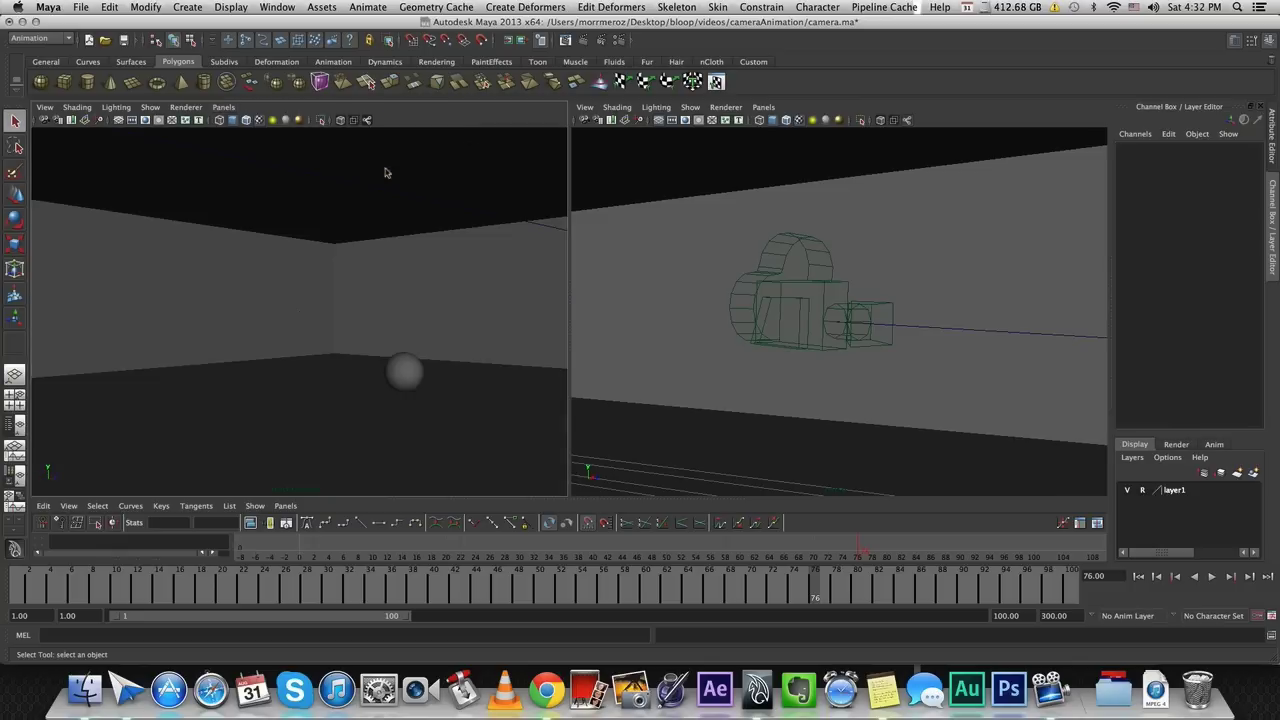
Step: Play the reaction shot, stop at frame 53, and maximize that camera view
{"action": "left_click", "coordinate": [1211, 576]}
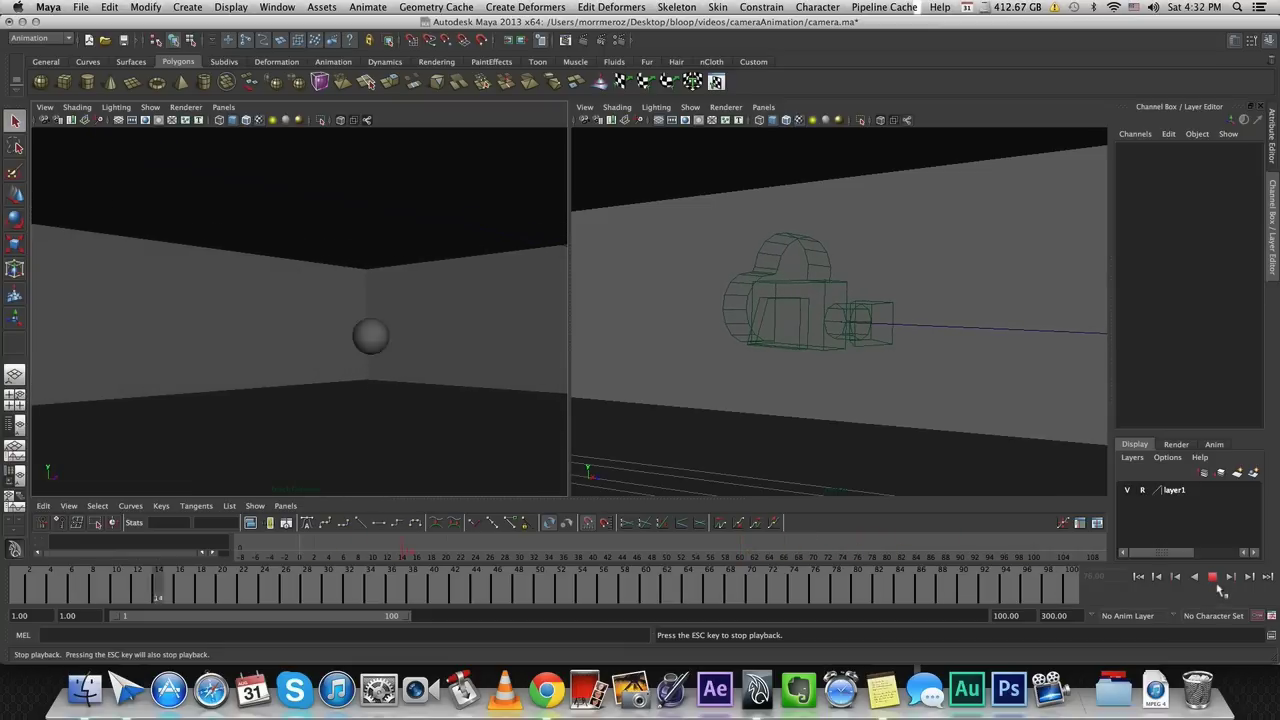
{"action": "left_click", "coordinate": [1213, 578]}
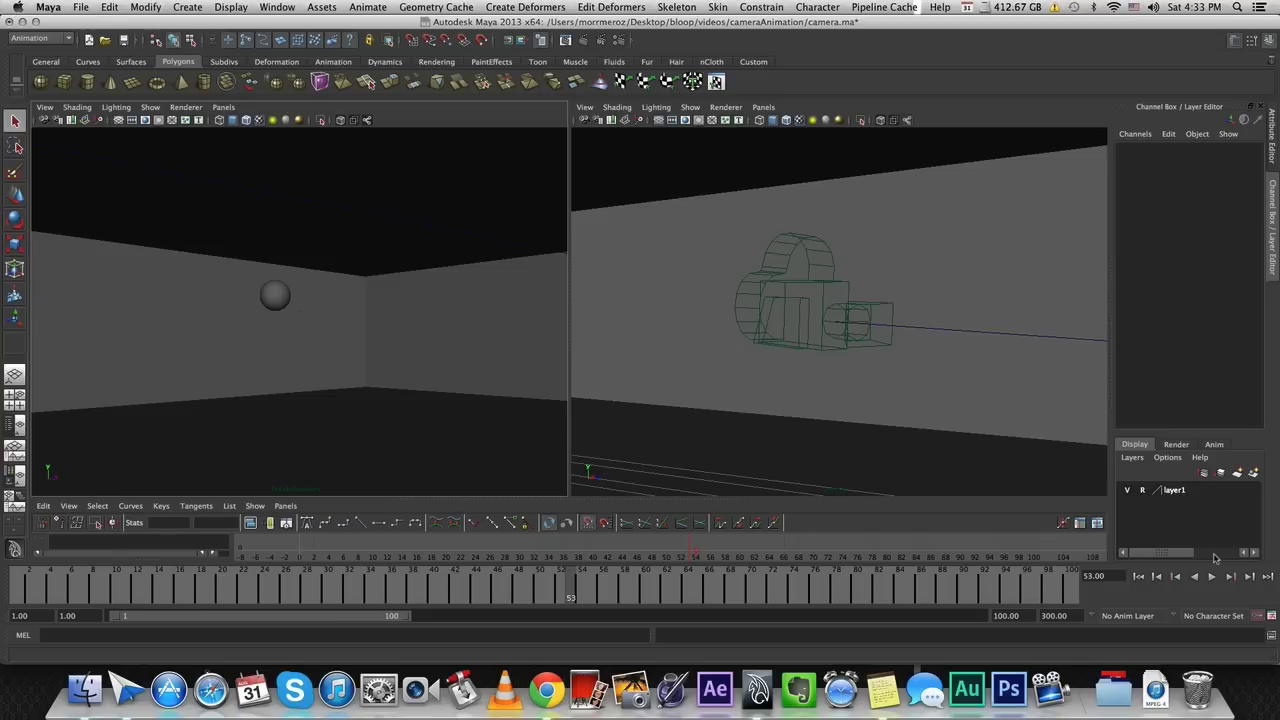
{"action": "key", "text": "space"}
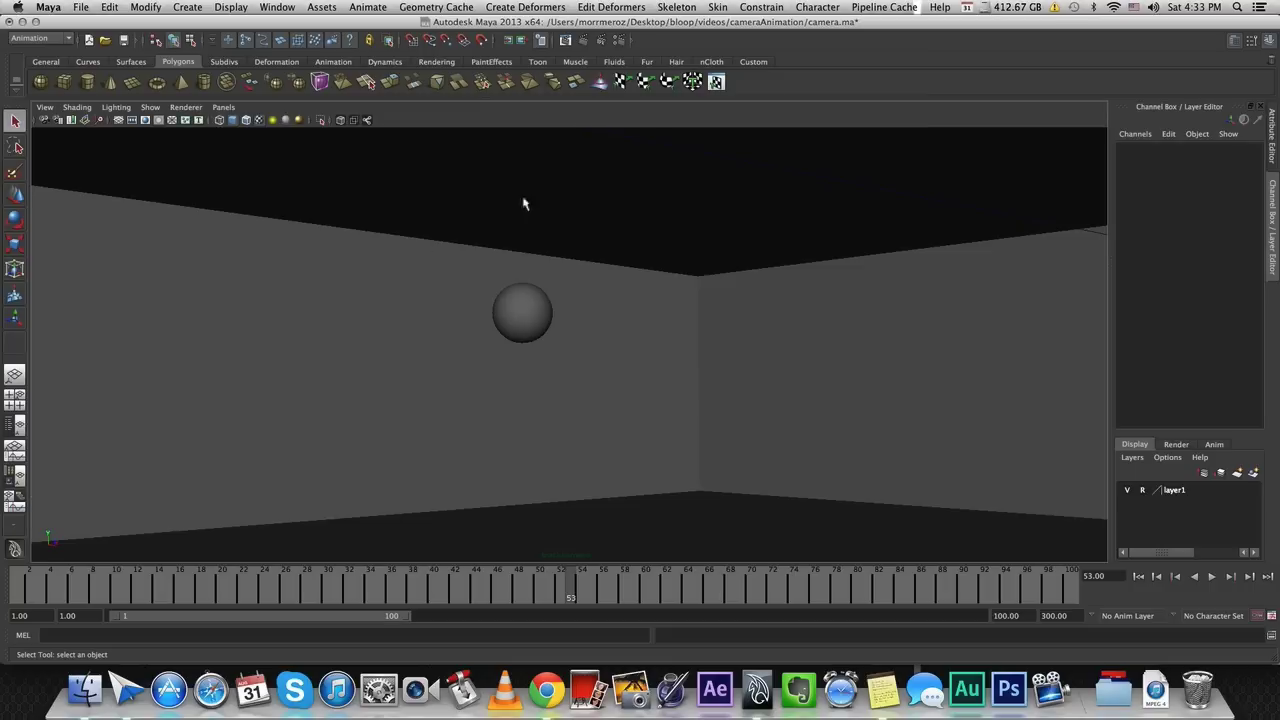
Step: Replay the reaction shot, stop at frame 8, and shift the time range to frames 101–200
{"action": "left_click", "coordinate": [1216, 585]}
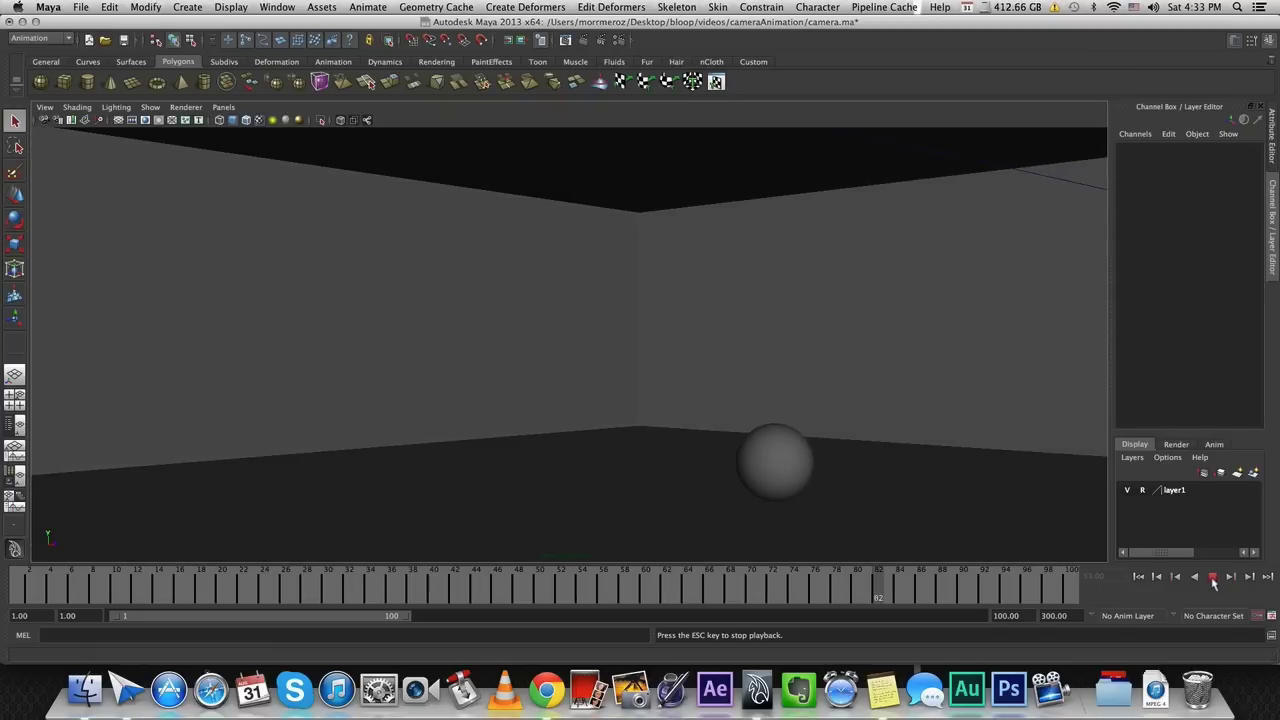
{"action": "left_click", "coordinate": [1213, 578]}
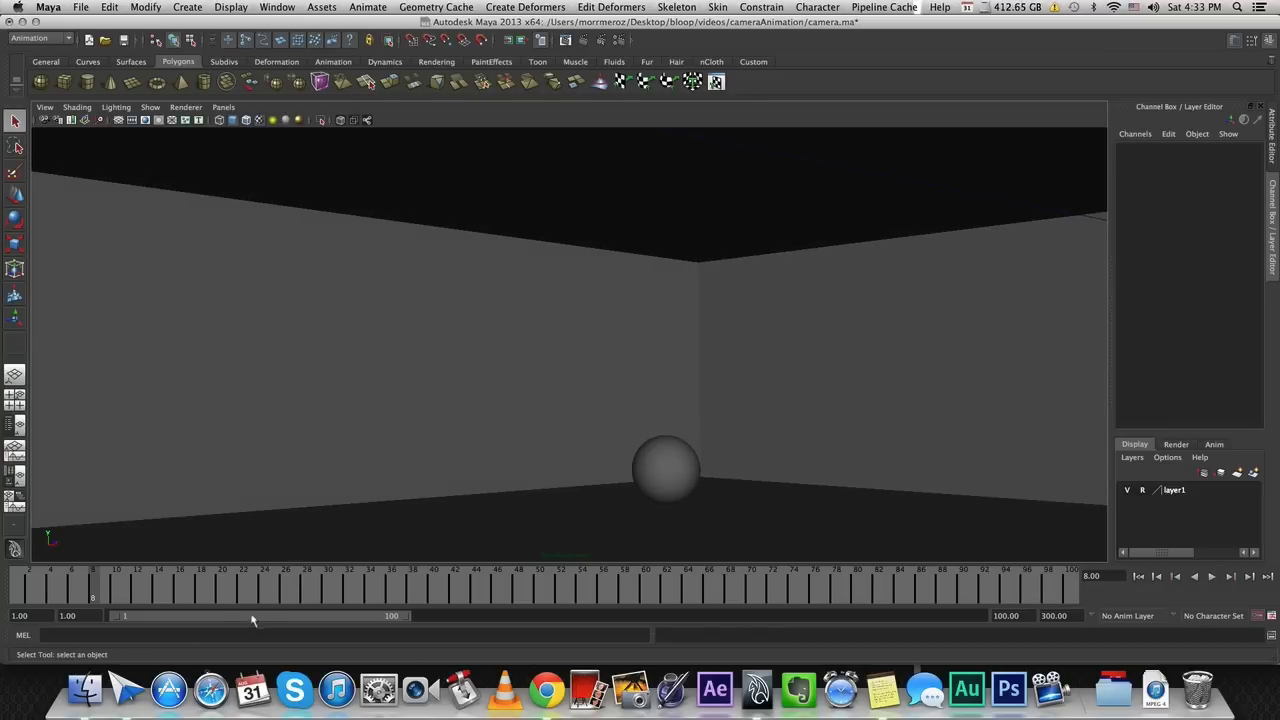
{"action": "left_click_drag", "start_coordinate": [252, 617], "coordinate": [550, 626]}
Step: Switch the viewport to the JP_dollyCamRig:dolly_CAM camera
{"action": "left_click", "coordinate": [223, 107]}
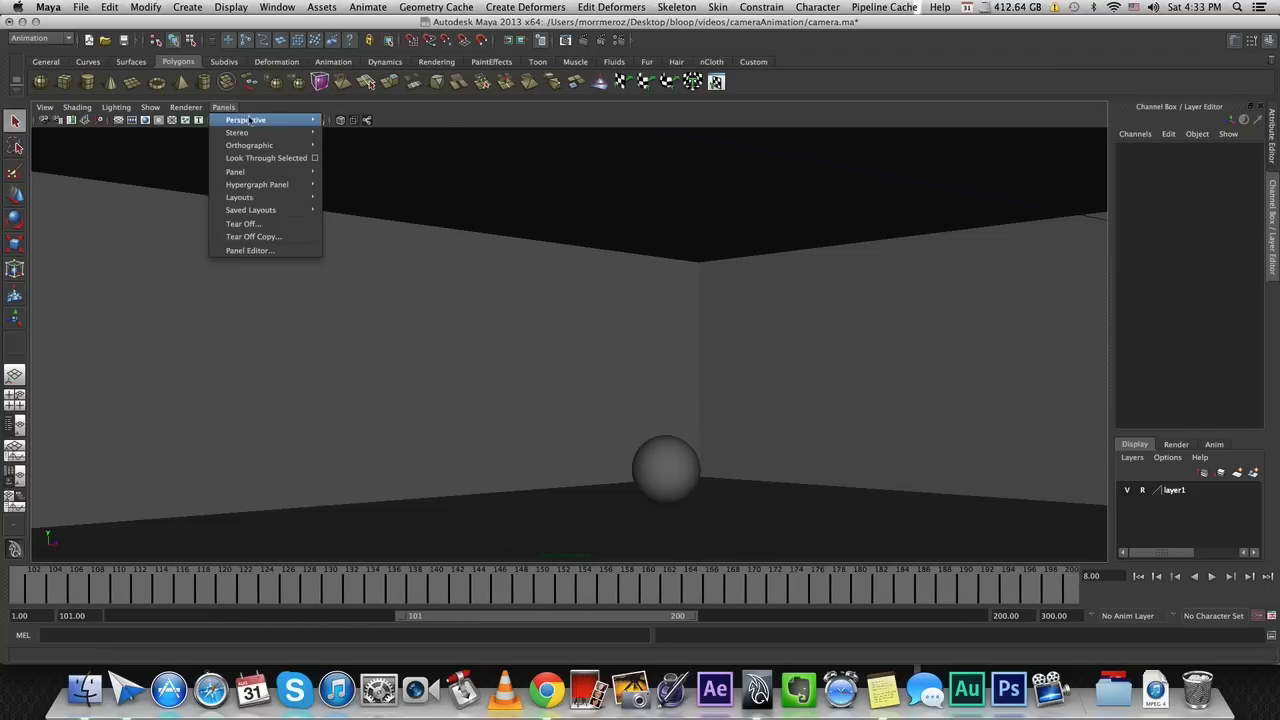
{"action": "mouse_move", "coordinate": [291, 122]}
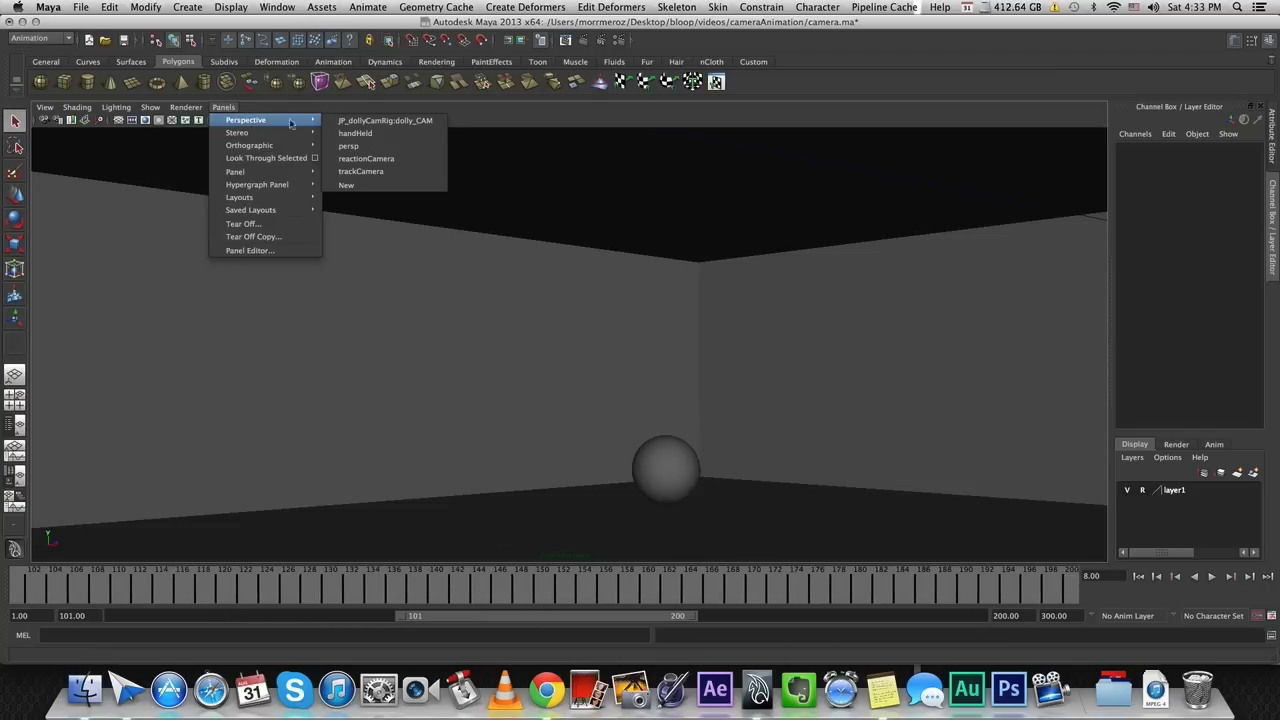
{"action": "left_click", "coordinate": [375, 121]}
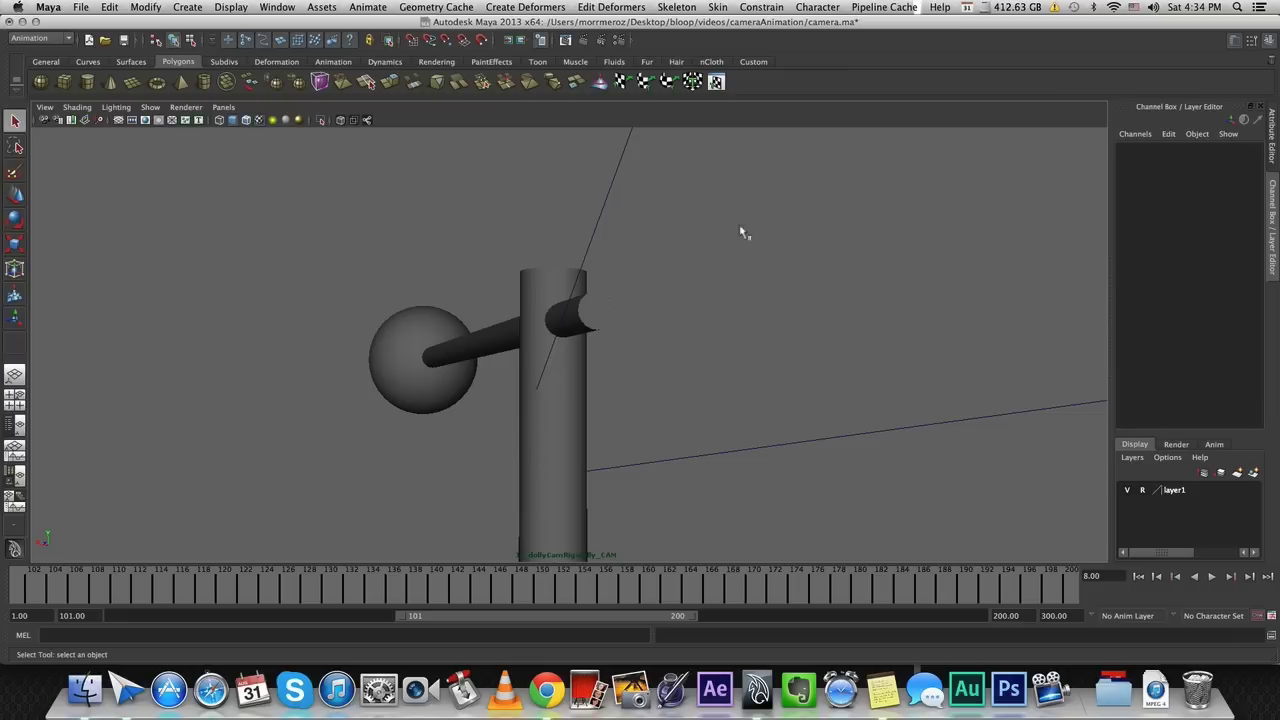
Step: Restore the two-view layout, orbit the right view around the rig, and play the crane move from frame 101
{"action": "key", "text": "space"}
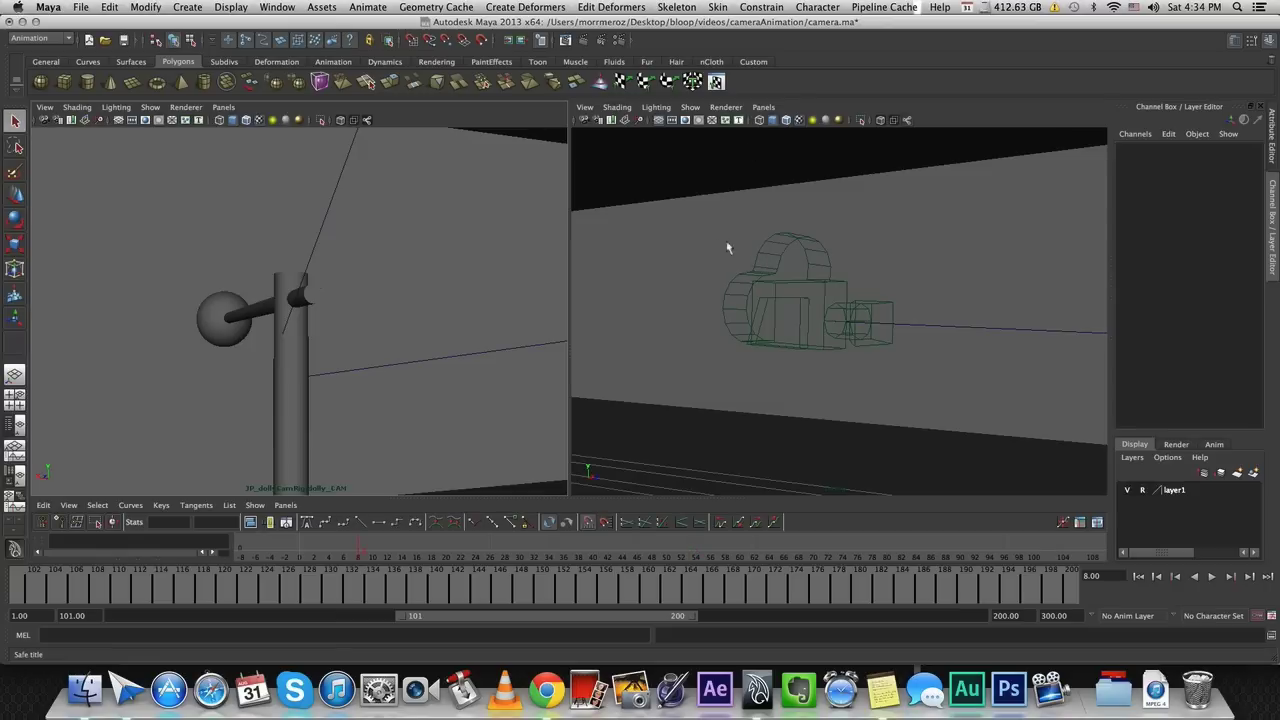
{"action": "left_click_drag", "start_coordinate": [730, 247], "coordinate": [634, 380], "text": "alt"}
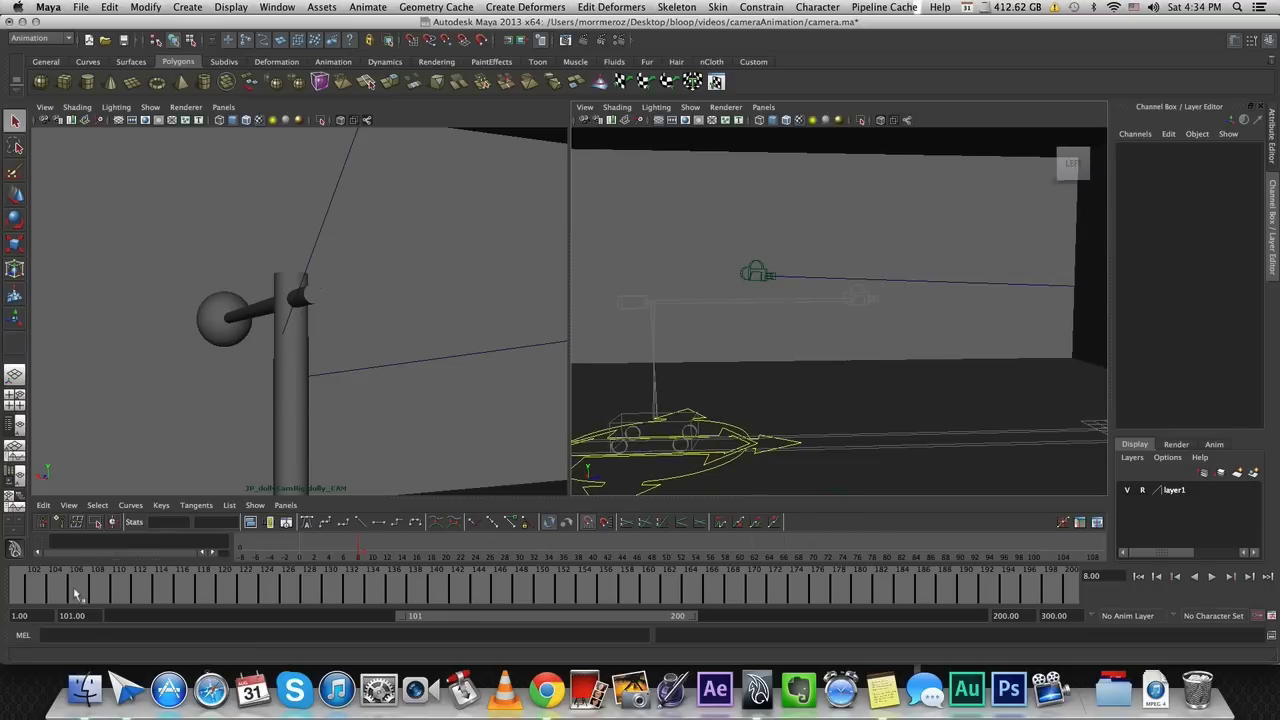
{"action": "left_click", "coordinate": [21, 586]}
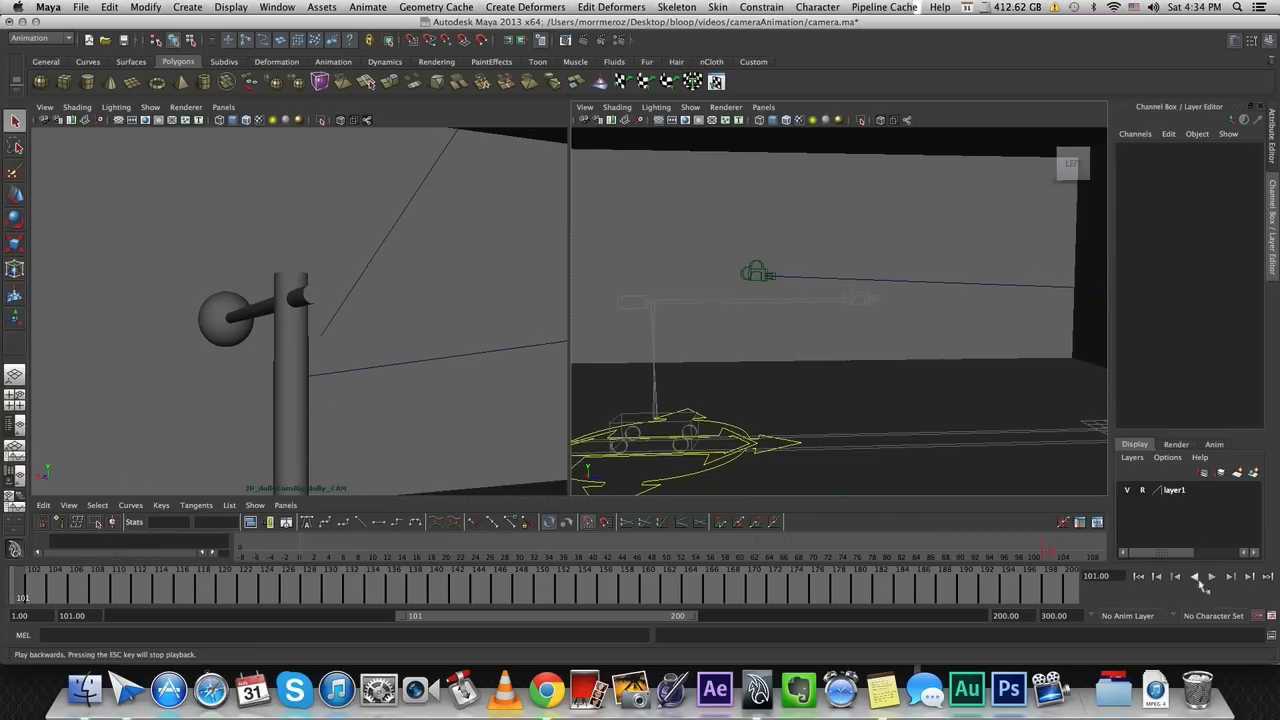
{"action": "left_click", "coordinate": [1211, 577]}
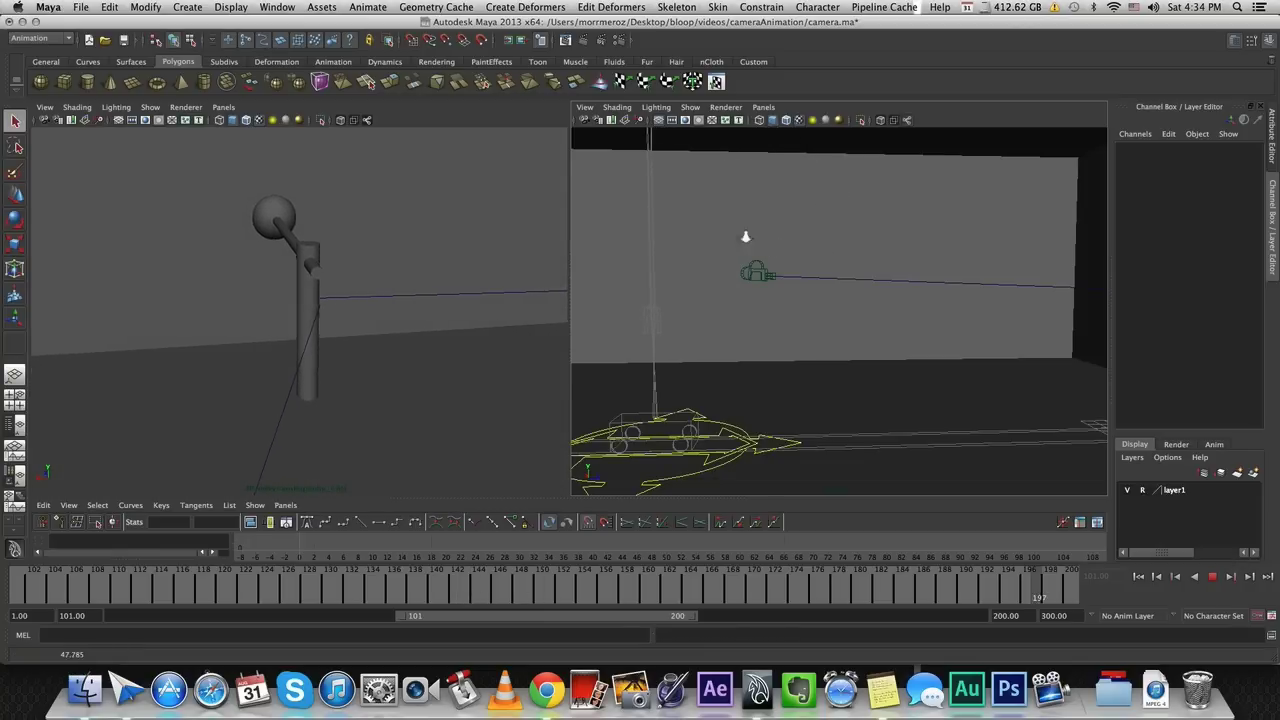
{"action": "left_click_drag", "start_coordinate": [743, 243], "coordinate": [789, 271], "text": "alt"}
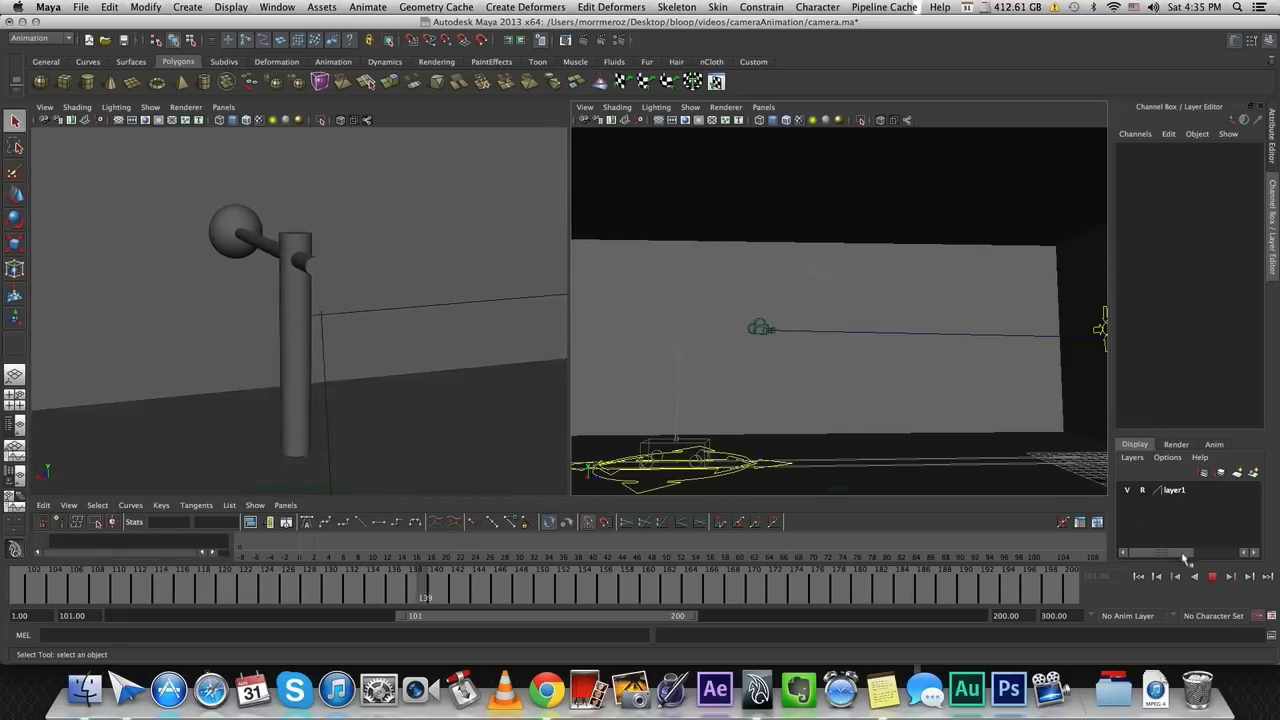
Step: Stop at frame 192, raise the reactionCamera with the Move tool, then undo the move
{"action": "left_click", "coordinate": [1214, 578]}
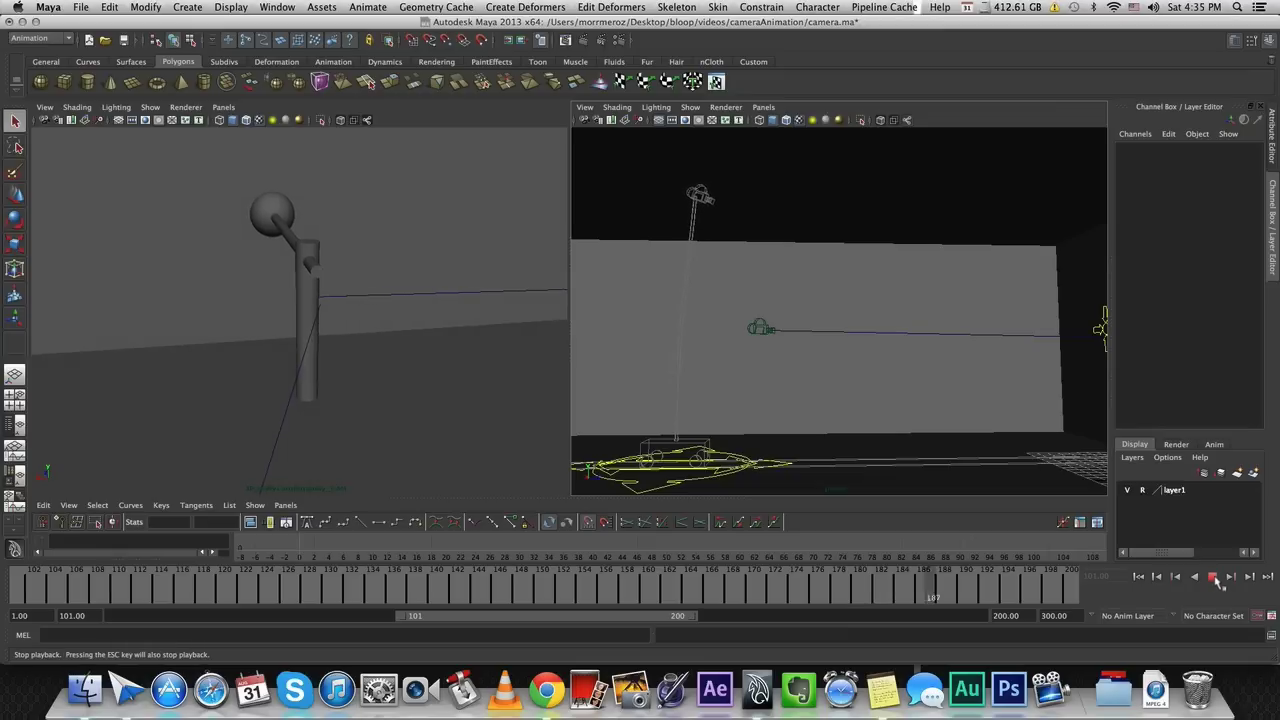
{"action": "left_click", "coordinate": [760, 332]}
{"action": "key", "text": "w"}
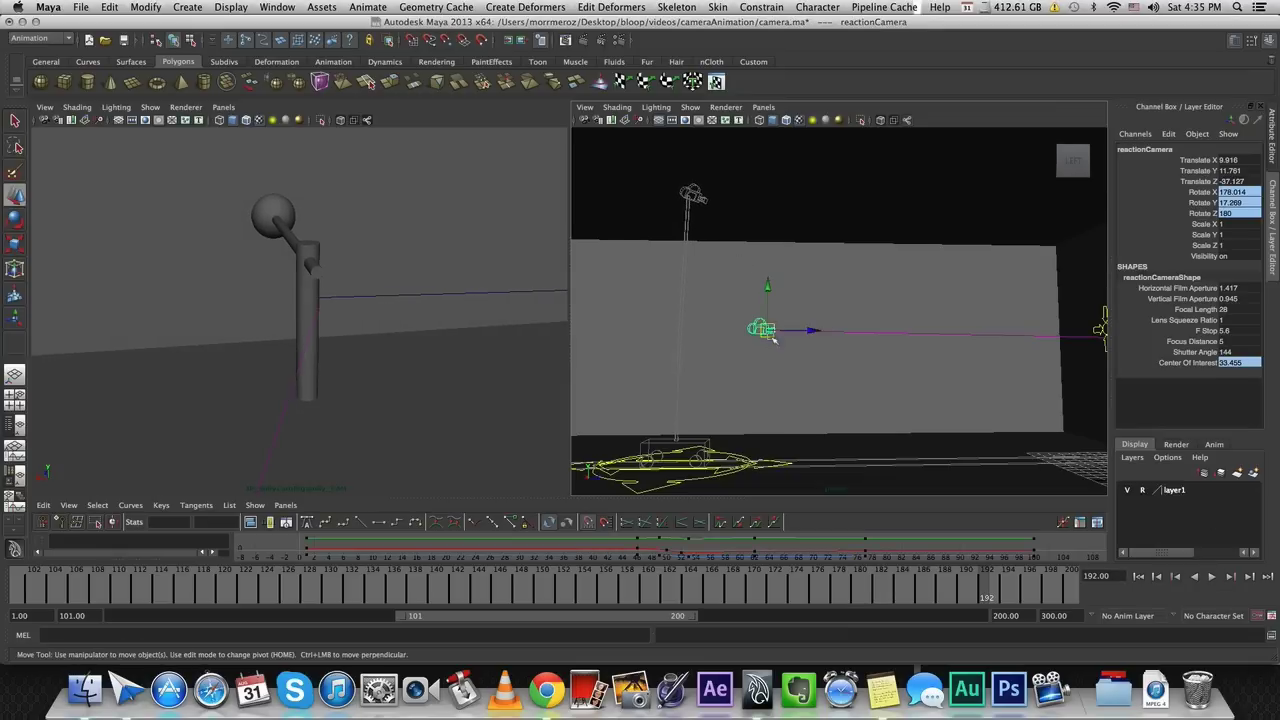
{"action": "mouse_move", "coordinate": [767, 286]}
{"action": "left_mouse_down"}
{"action": "mouse_move", "coordinate": [771, 180]}
{"action": "mouse_move", "coordinate": [762, 336]}
{"action": "mouse_move", "coordinate": [770, 172]}
{"action": "mouse_move", "coordinate": [771, 308]}
{"action": "left_mouse_up"}
{"action": "key", "text": "z"}
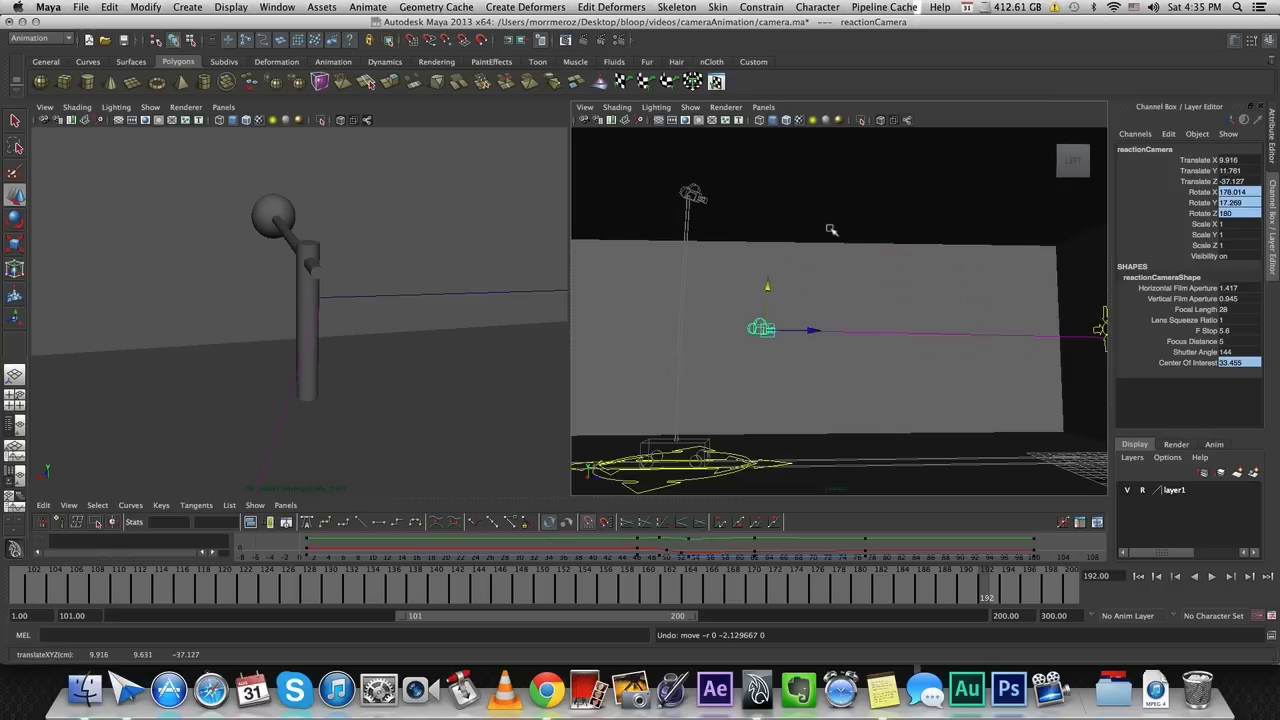
Step: Scrub back to about frame 109, replay the reaction shot, and stop at frame 157
{"action": "key", "text": "alt+v"}
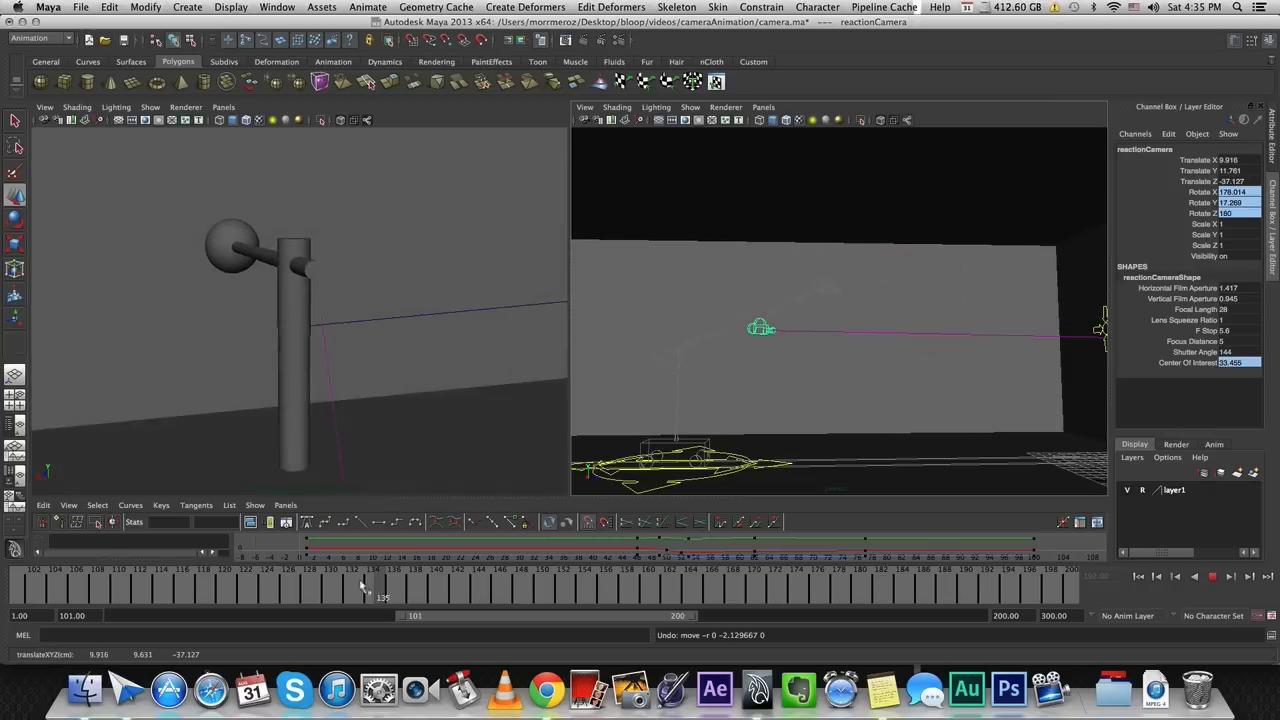
{"action": "left_click_drag", "start_coordinate": [362, 587], "coordinate": [1018, 637]}
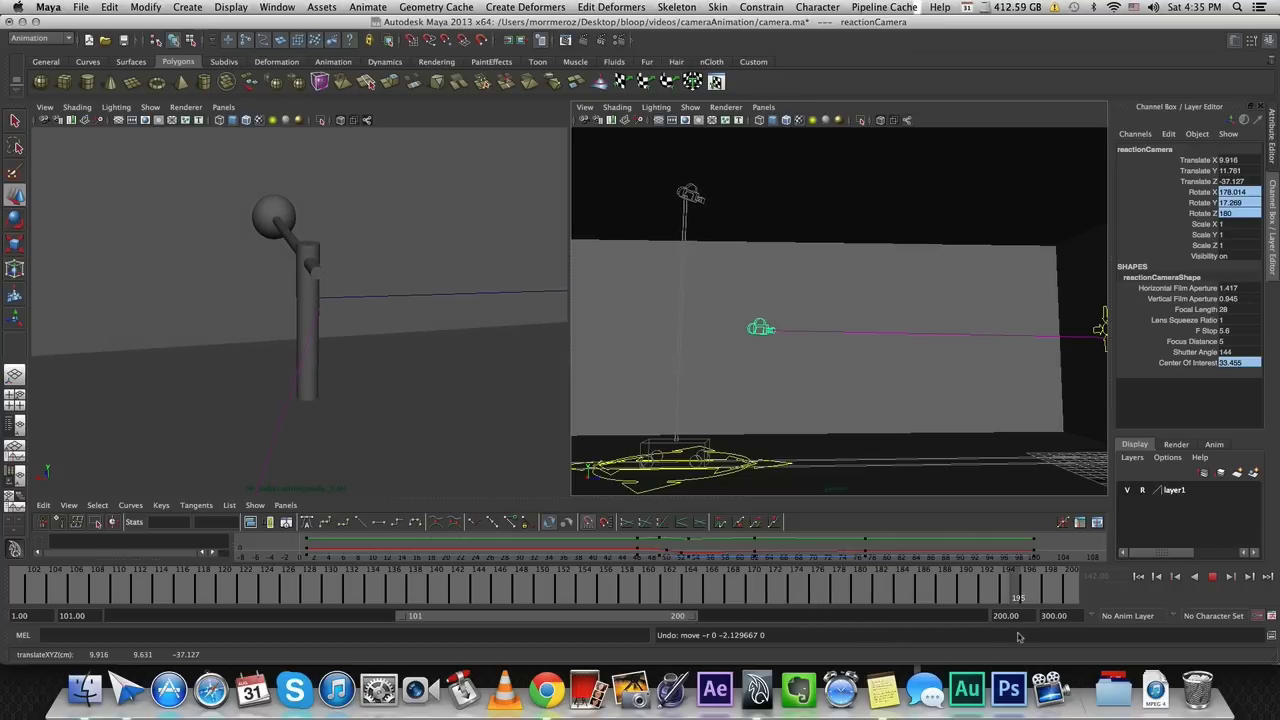
{"action": "key", "text": "alt+v"}
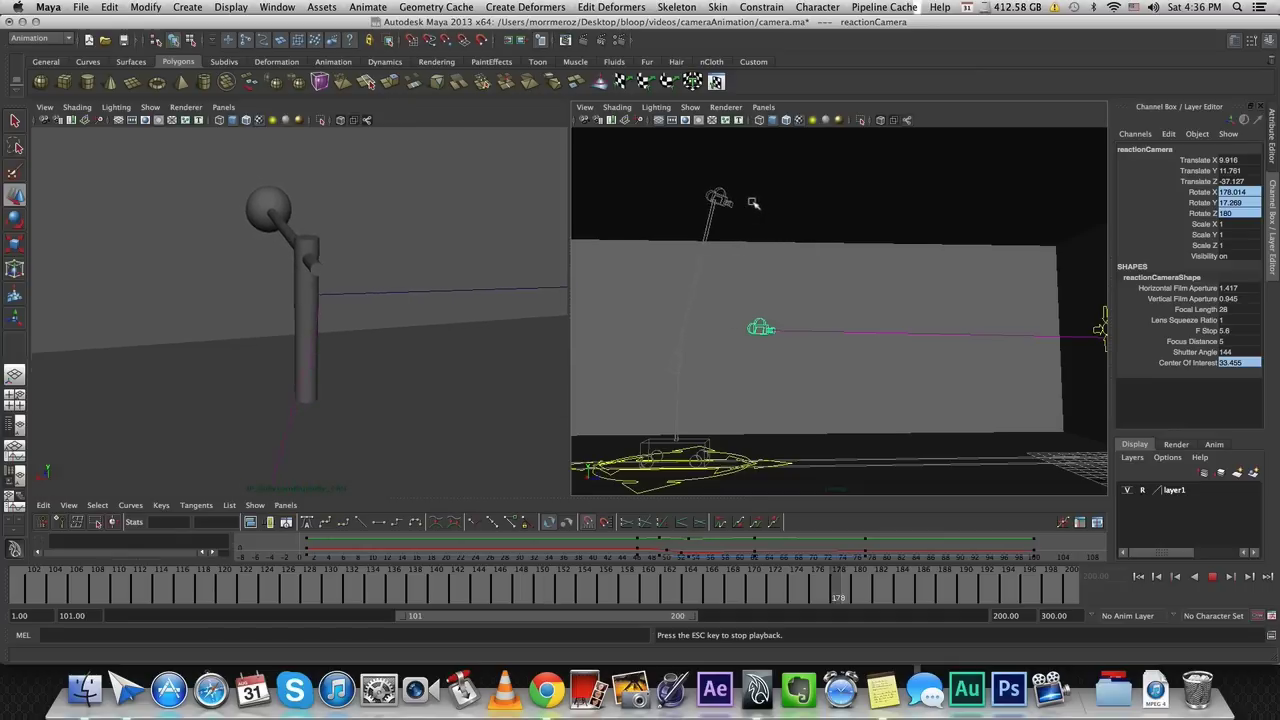
{"action": "left_click", "coordinate": [1214, 579]}
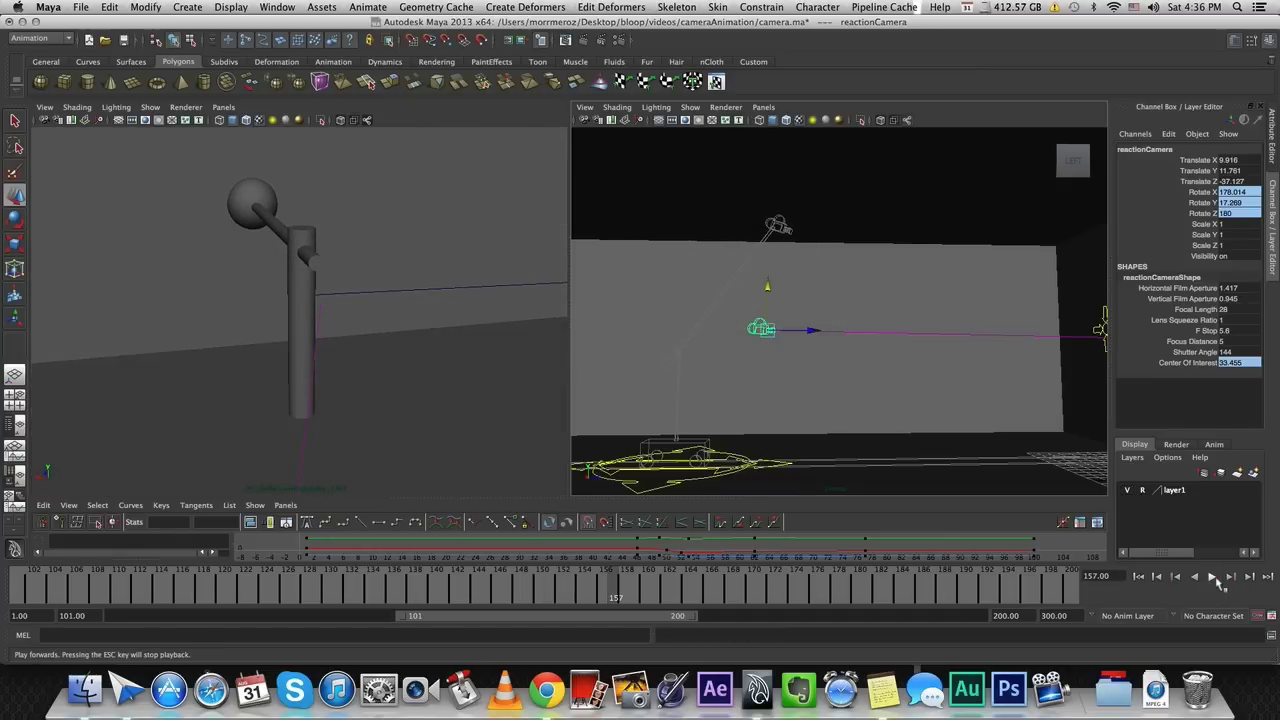
Step: Deselect the reactionCamera and bring up the left view's camera list
{"action": "left_click", "coordinate": [925, 360]}
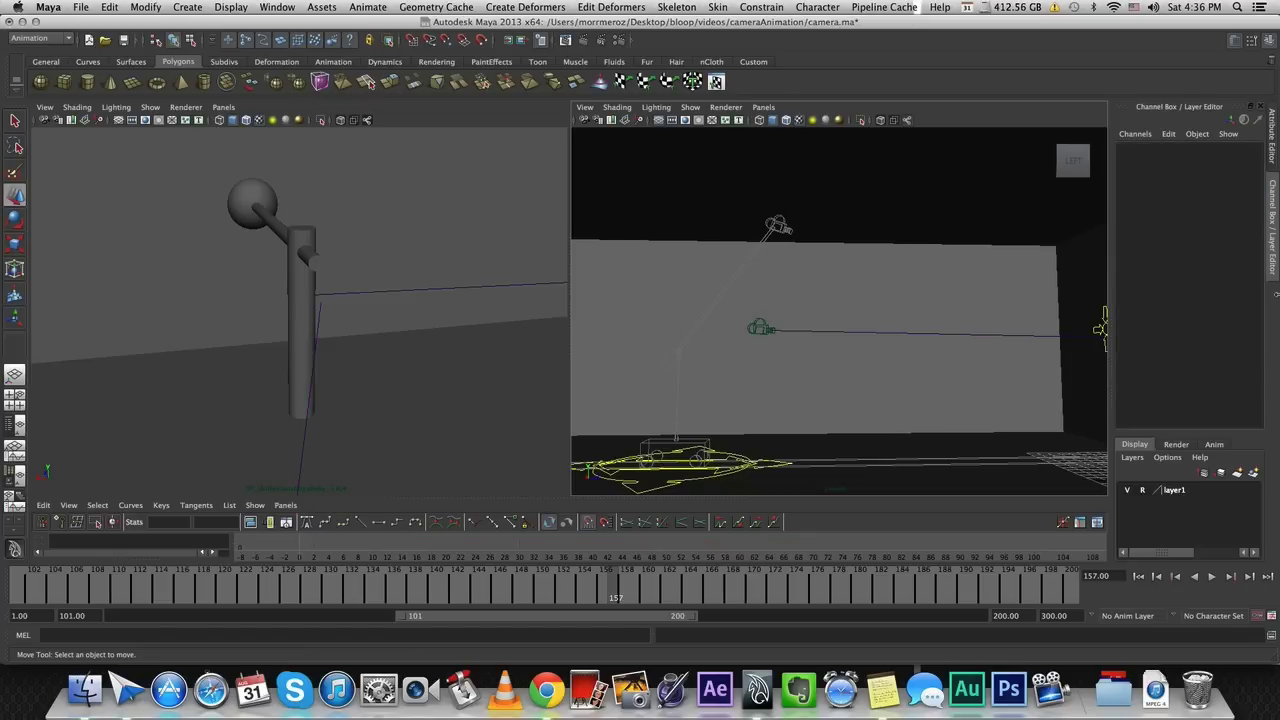
{"action": "left_click", "coordinate": [230, 108]}
Step: Look through the handHeld camera in a maximized view and play frames 200–299
{"action": "mouse_move", "coordinate": [249, 120]}
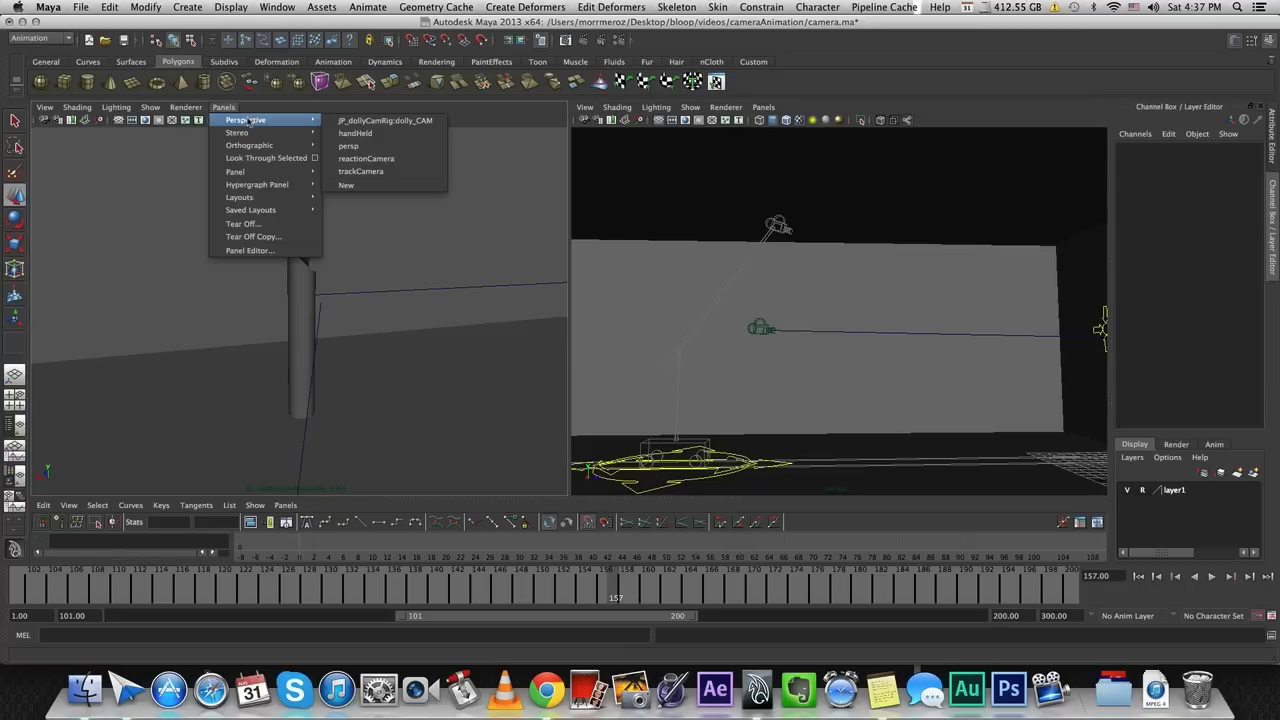
{"action": "left_click", "coordinate": [355, 133]}
{"action": "key", "text": "space"}
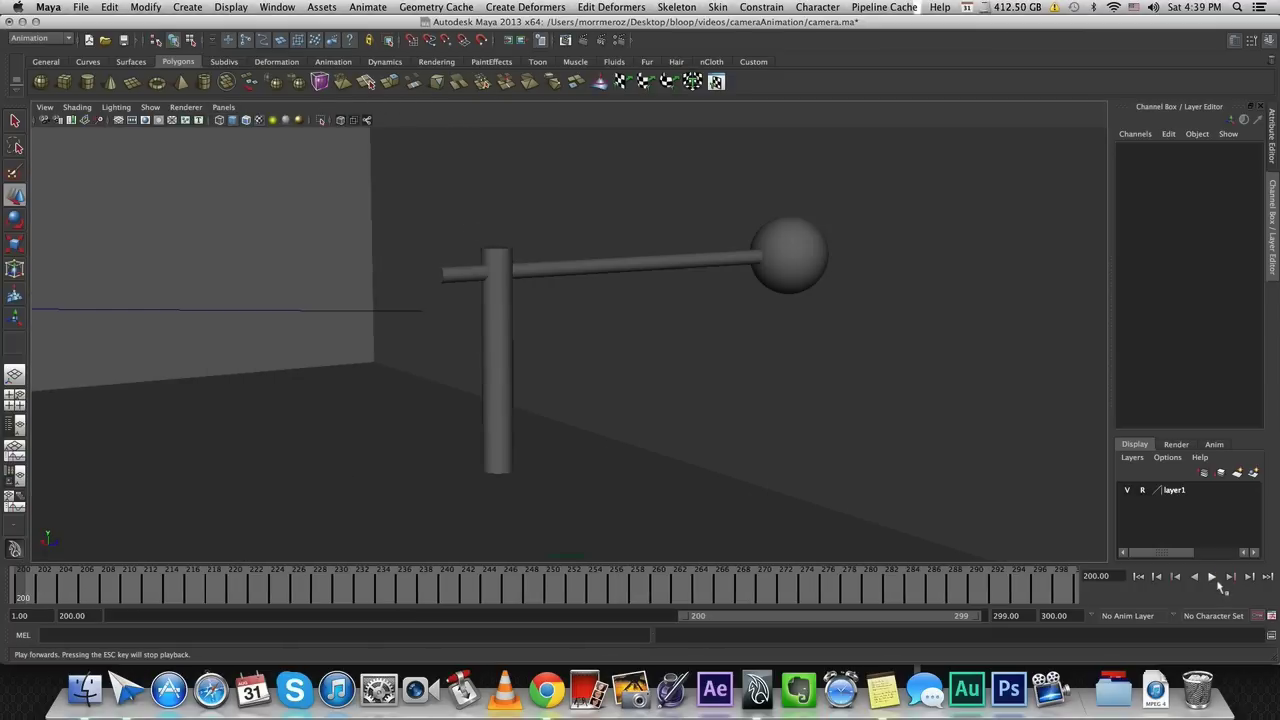
{"action": "left_click", "coordinate": [1213, 577]}
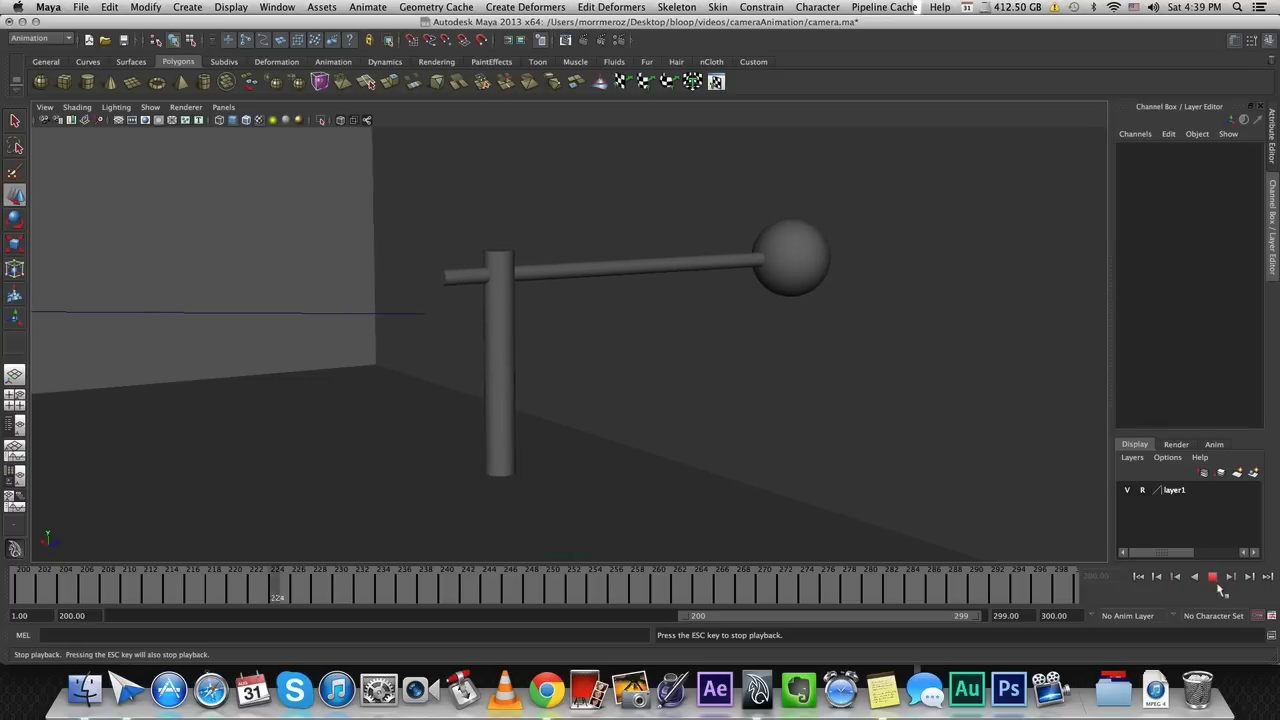